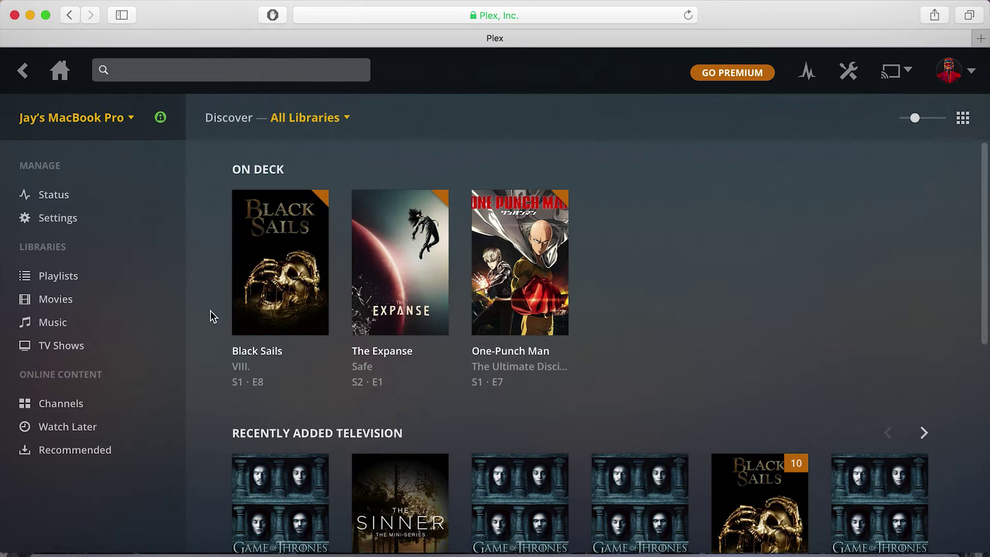
Open Movies, check the By Title sort unchanged, and edit The Fast and the Furious.
{"action": "left_click", "coordinate": [97, 299]}
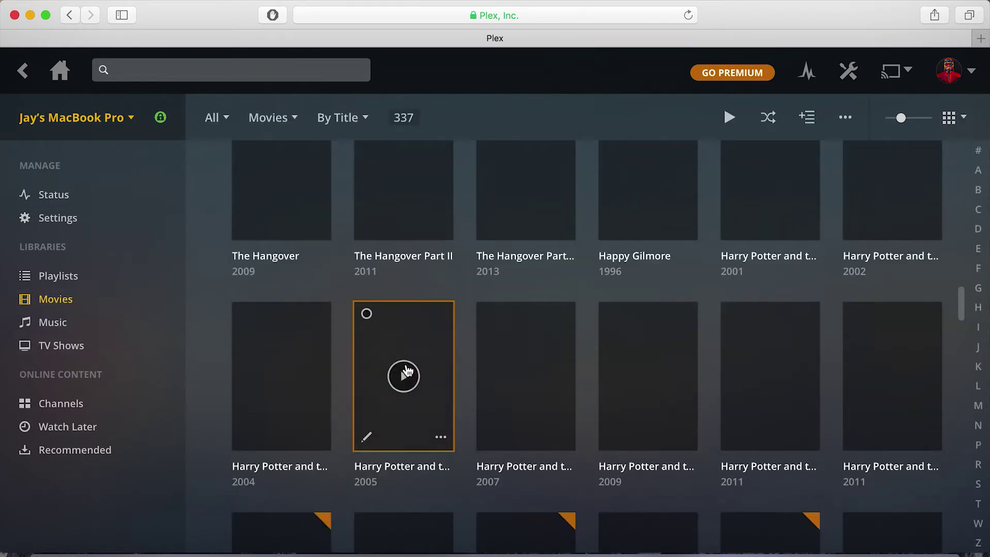
{"action": "scroll", "coordinate": [735, 279], "scroll_direction": "up", "scroll_amount": 3}
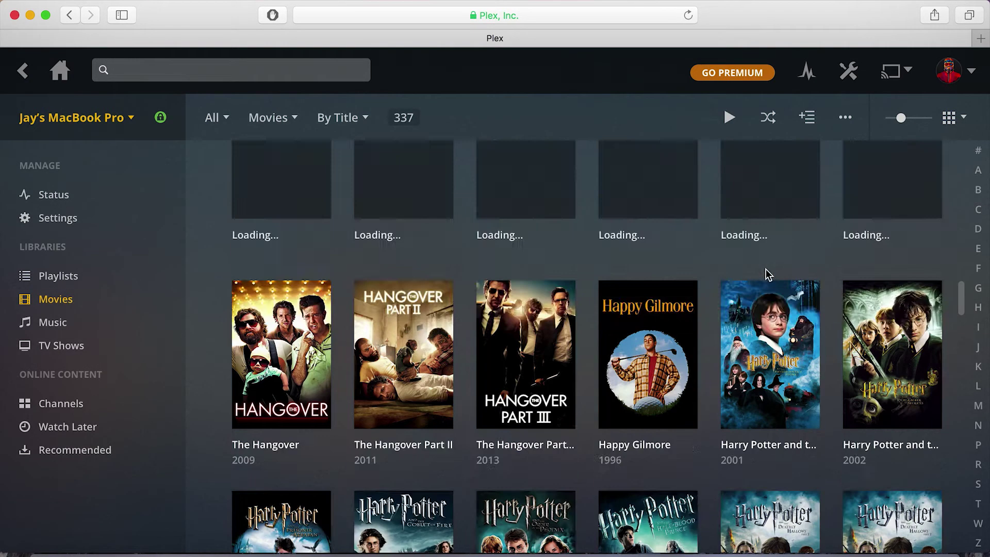
{"action": "scroll", "coordinate": [774, 271], "scroll_direction": "up", "scroll_amount": 5}
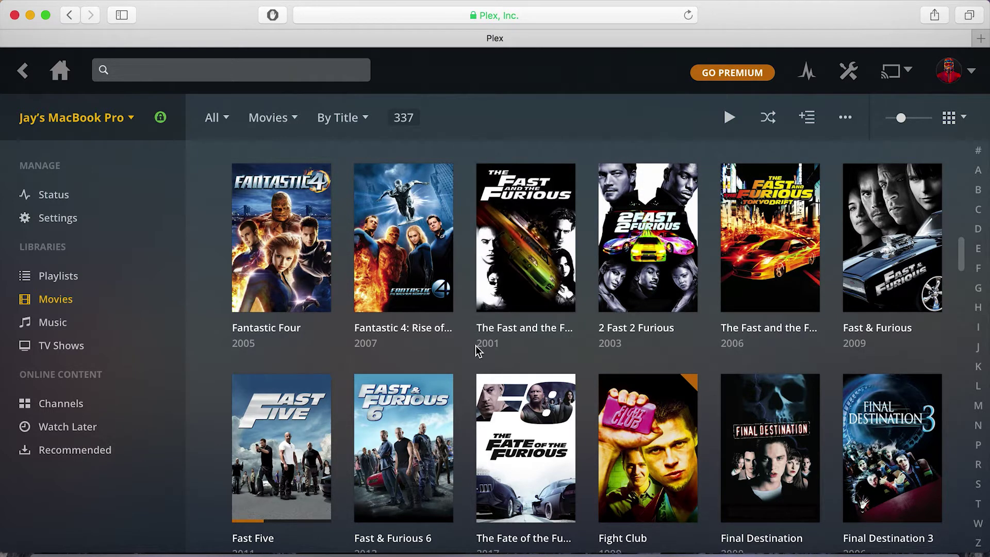
{"action": "left_click", "coordinate": [332, 124]}
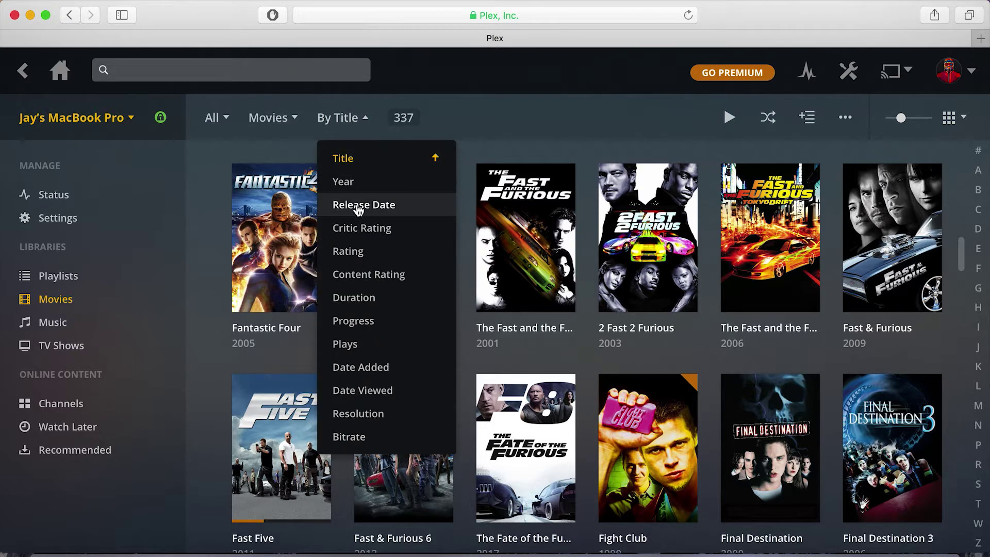
{"action": "left_click", "coordinate": [480, 123]}
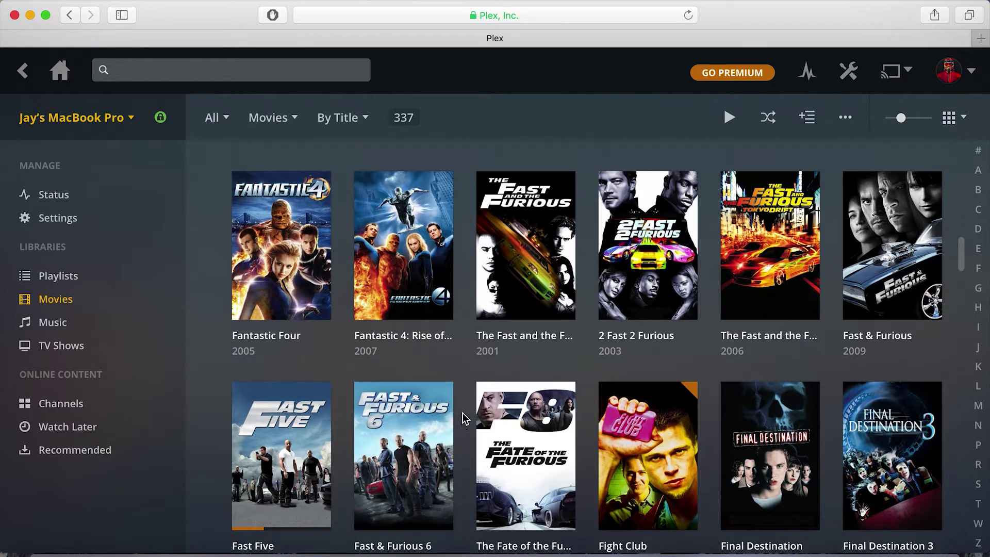
{"action": "scroll", "coordinate": [495, 394], "scroll_direction": "up", "scroll_amount": 1}
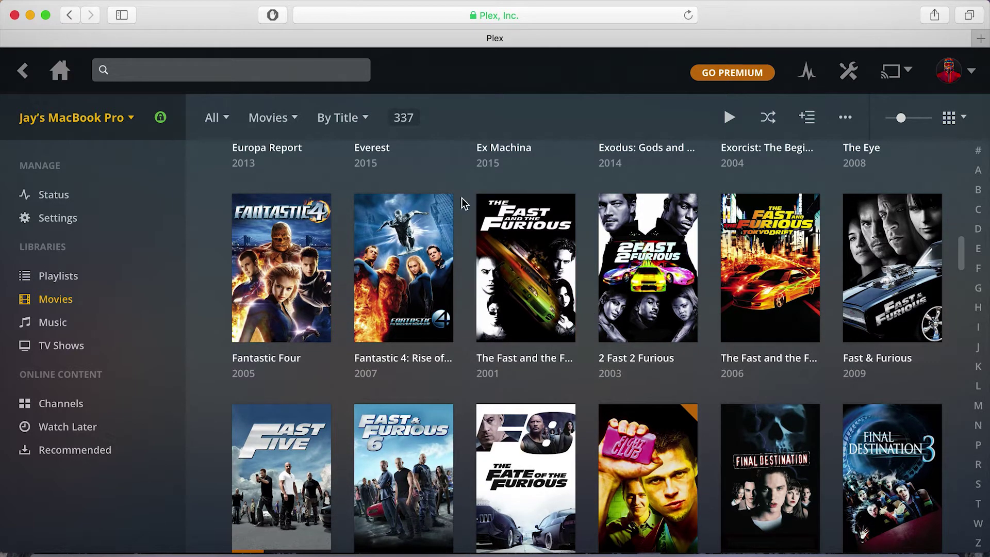
{"action": "scroll", "coordinate": [464, 339], "scroll_direction": "down", "scroll_amount": 2}
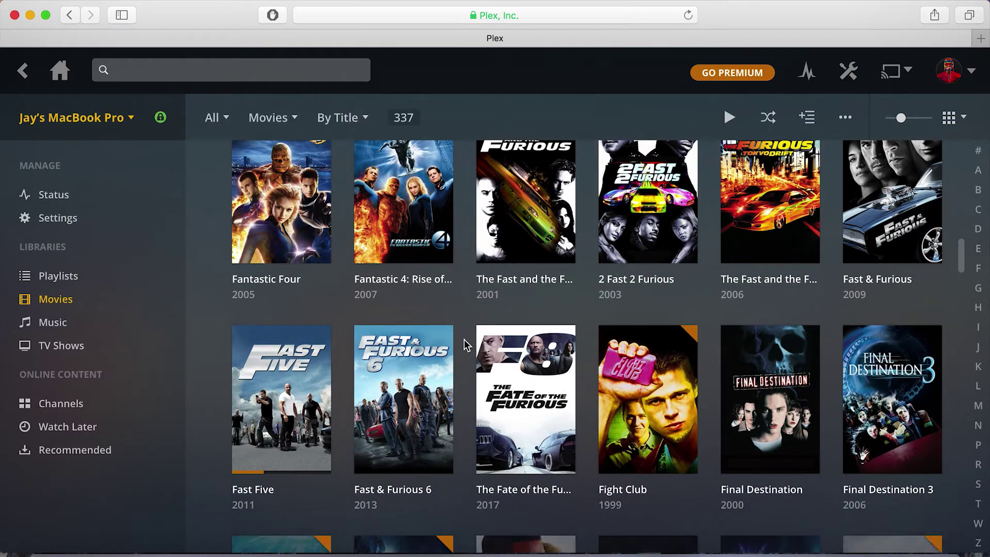
{"action": "scroll", "coordinate": [465, 339], "scroll_direction": "up", "scroll_amount": 2}
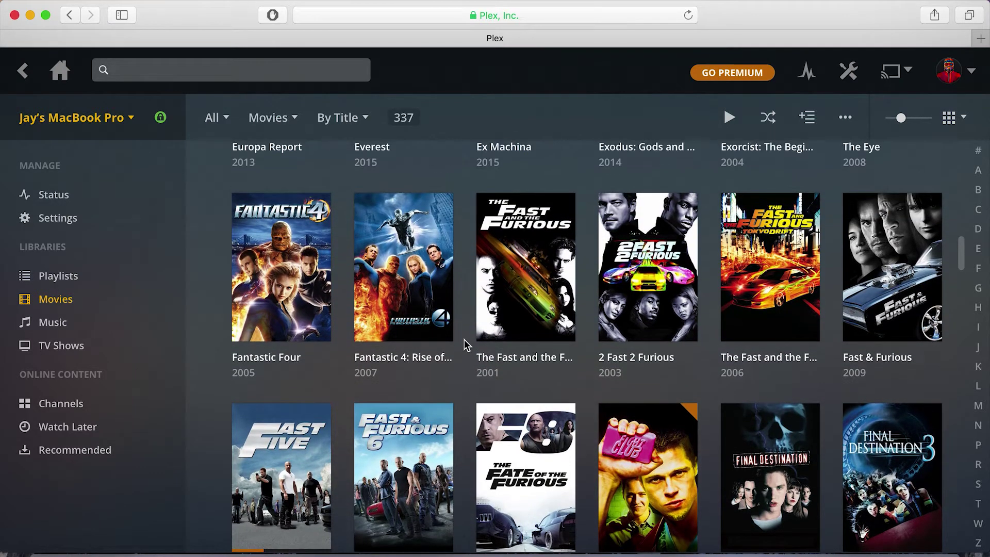
{"action": "mouse_move", "coordinate": [525, 267]}
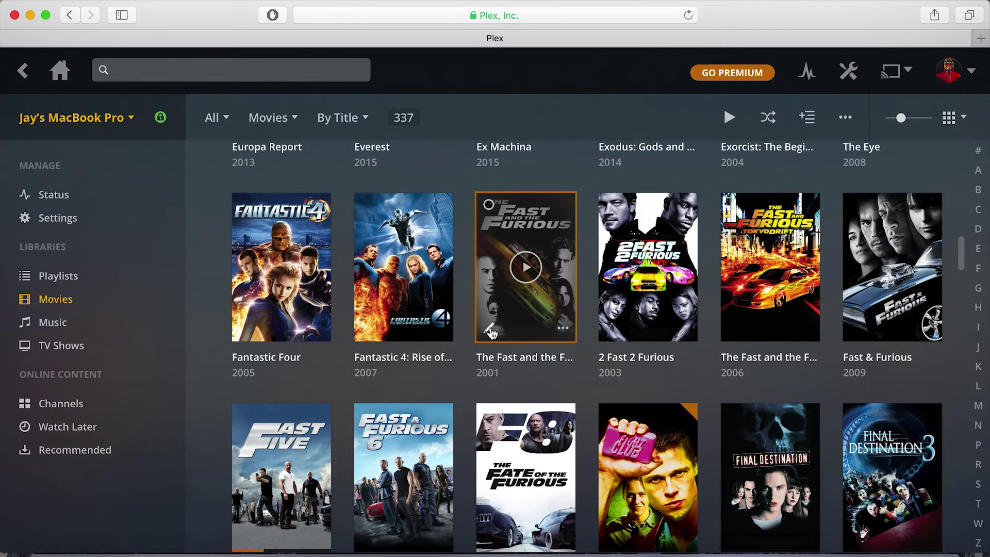
{"action": "left_click", "coordinate": [491, 333]}
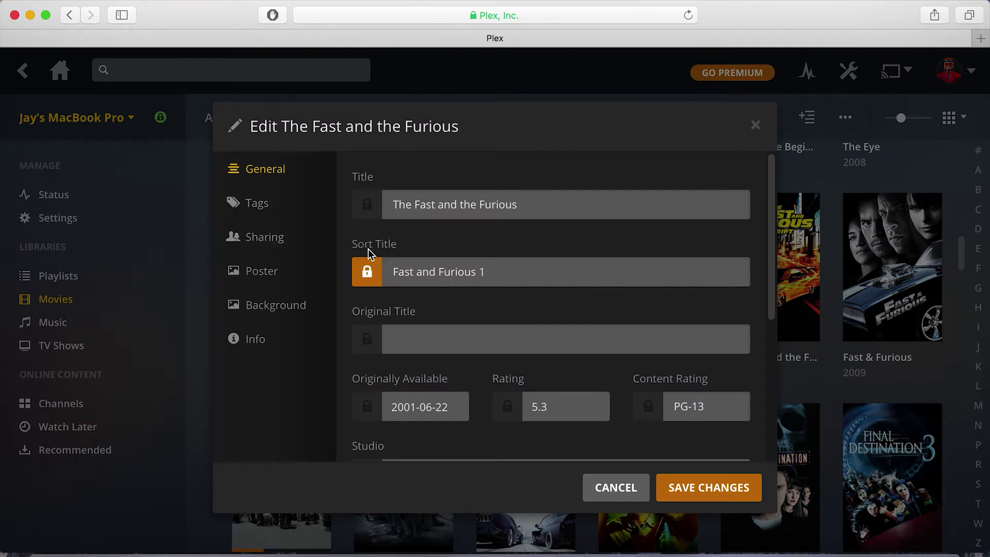
{"action": "left_click", "coordinate": [511, 272]}
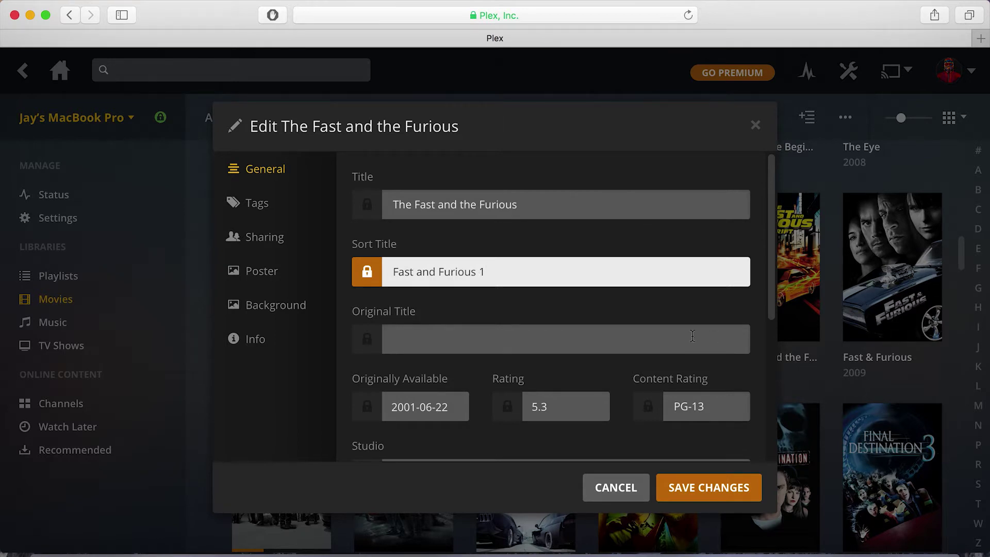
{"action": "triple_click", "coordinate": [487, 272]}
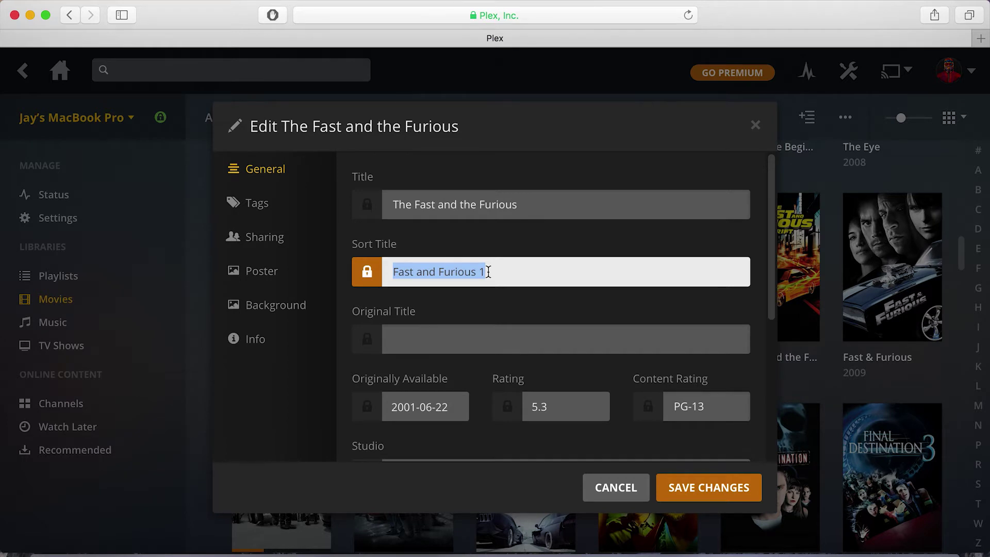
{"action": "left_click", "coordinate": [487, 272]}
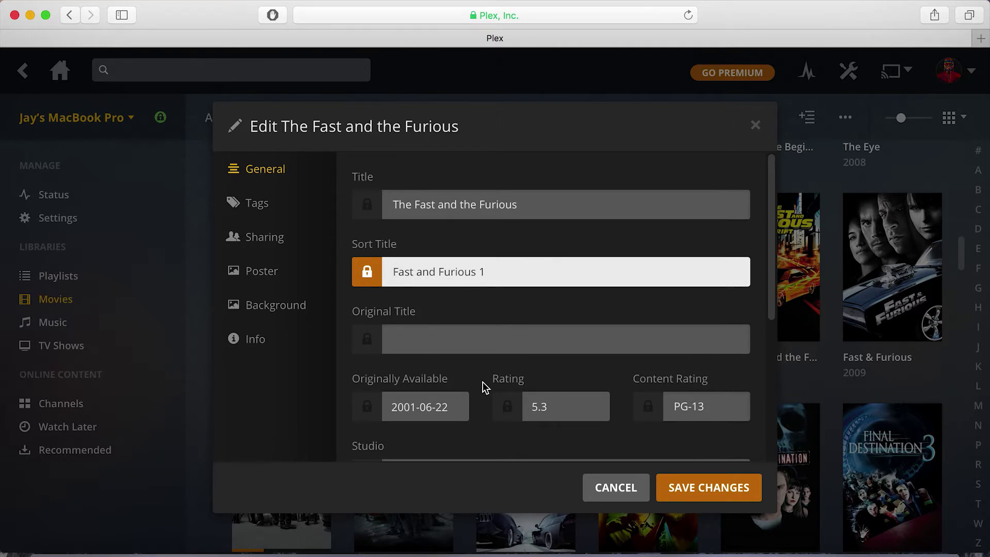
{"action": "key", "text": "ctrl+Right"}
{"action": "key", "text": "ctrl+Left"}
{"action": "left_click", "coordinate": [500, 272]}
{"action": "left_click", "coordinate": [616, 488]}
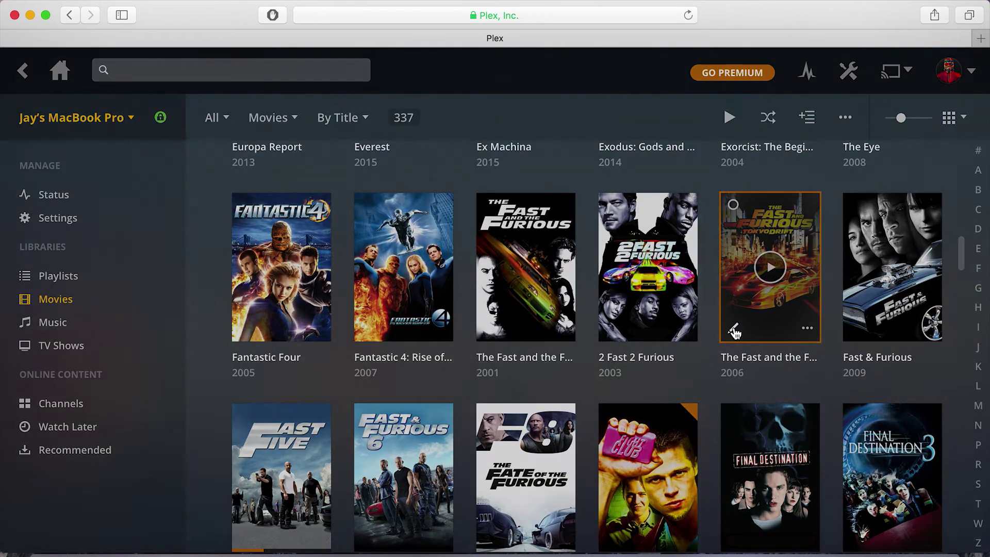
{"action": "left_click", "coordinate": [764, 320]}
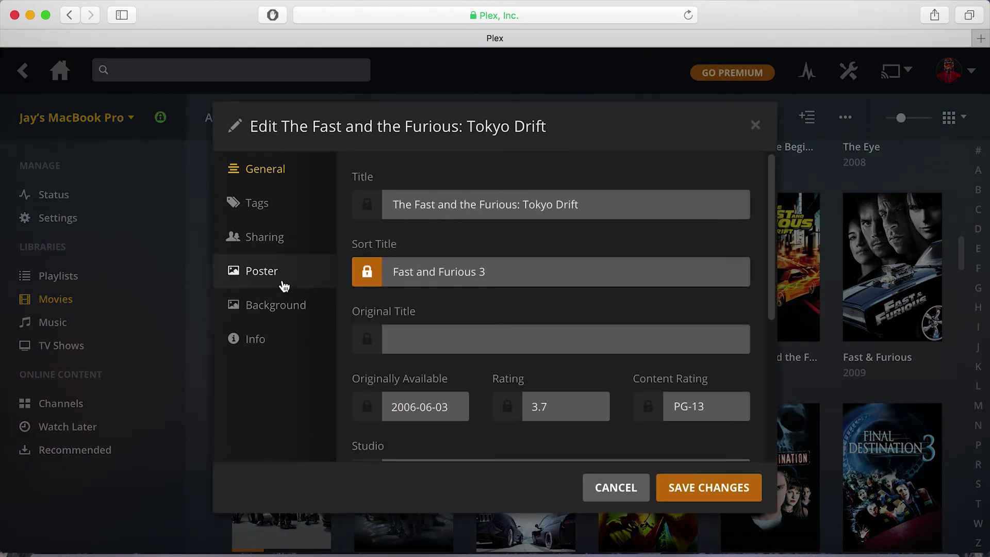
{"action": "left_click", "coordinate": [611, 493]}
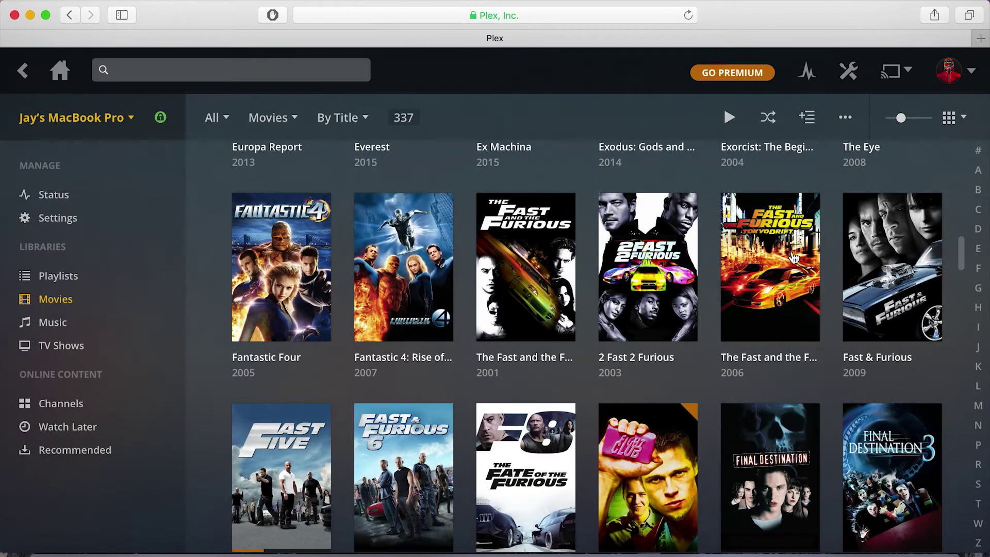
{"action": "left_click", "coordinate": [611, 333]}
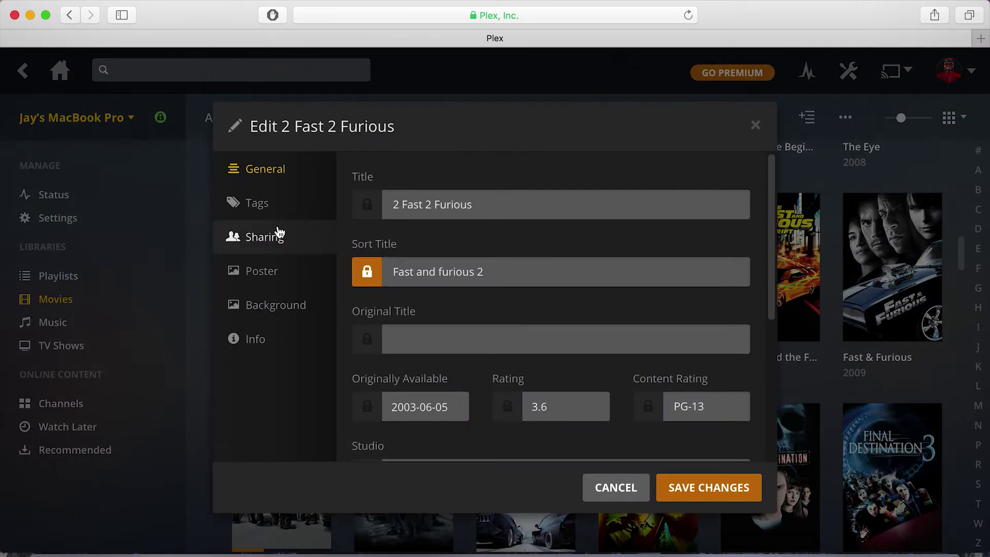
{"action": "left_click", "coordinate": [262, 271]}
{"action": "left_click", "coordinate": [257, 203]}
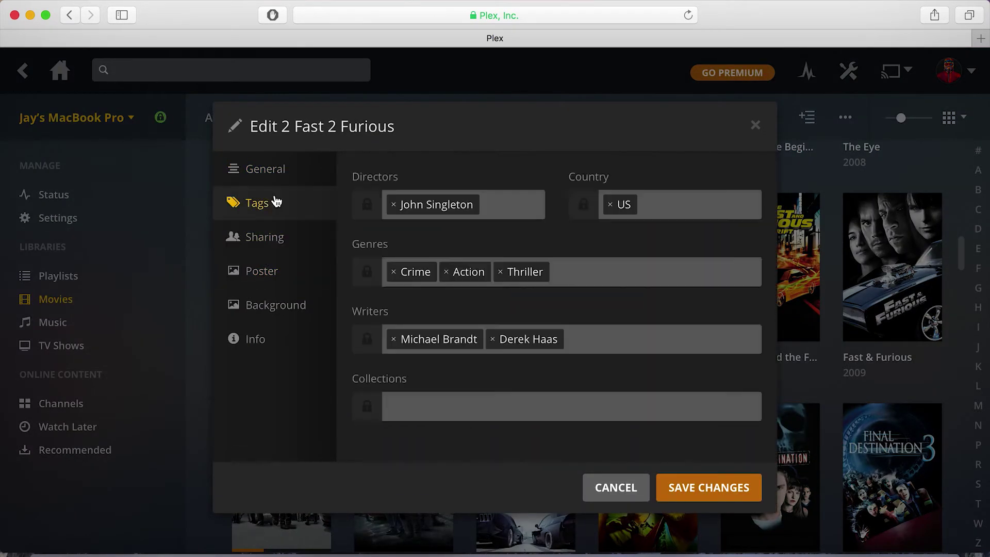
{"action": "left_click", "coordinate": [266, 169]}
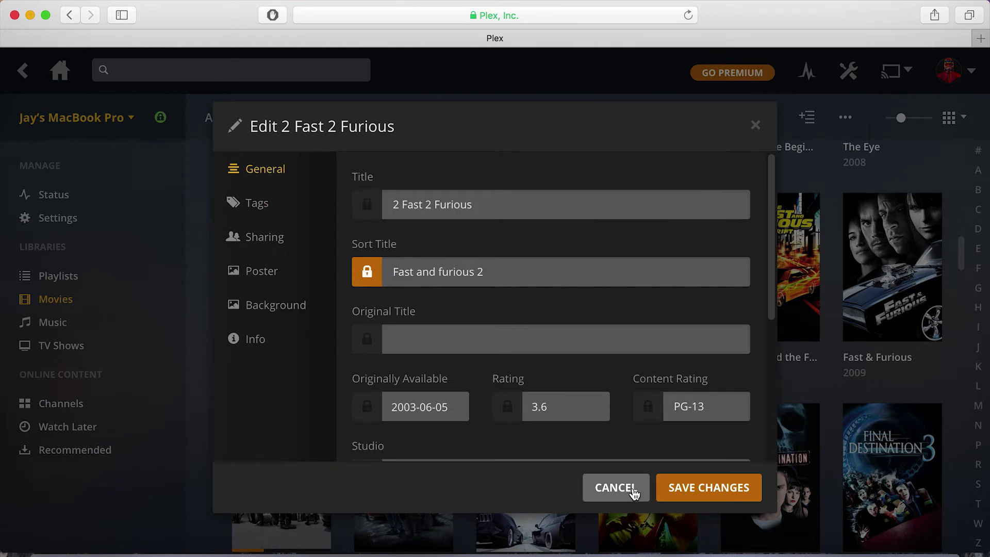
{"action": "left_click", "coordinate": [615, 487]}
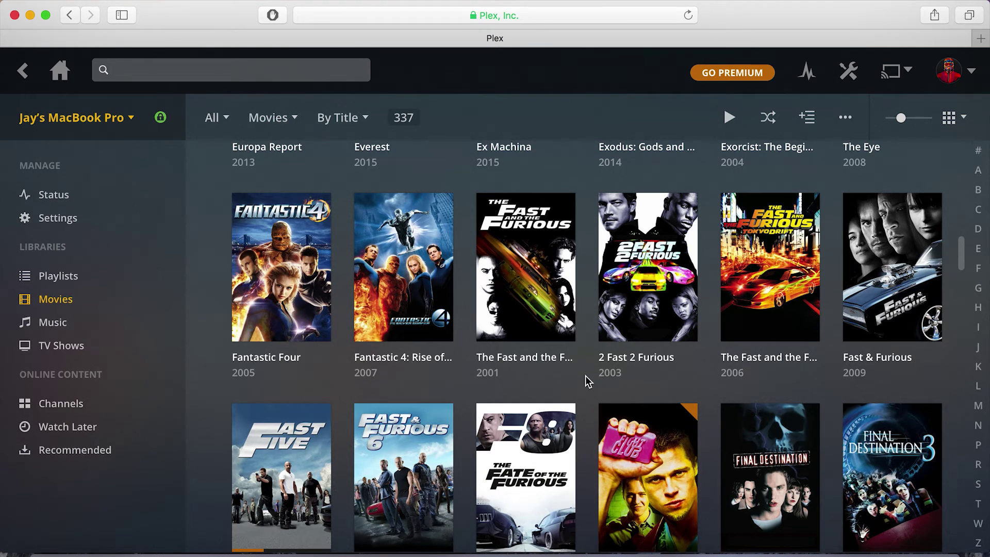
{"action": "scroll", "coordinate": [585, 375], "scroll_direction": "down", "scroll_amount": 1}
{"action": "scroll", "coordinate": [658, 325], "scroll_direction": "down", "scroll_amount": 10}
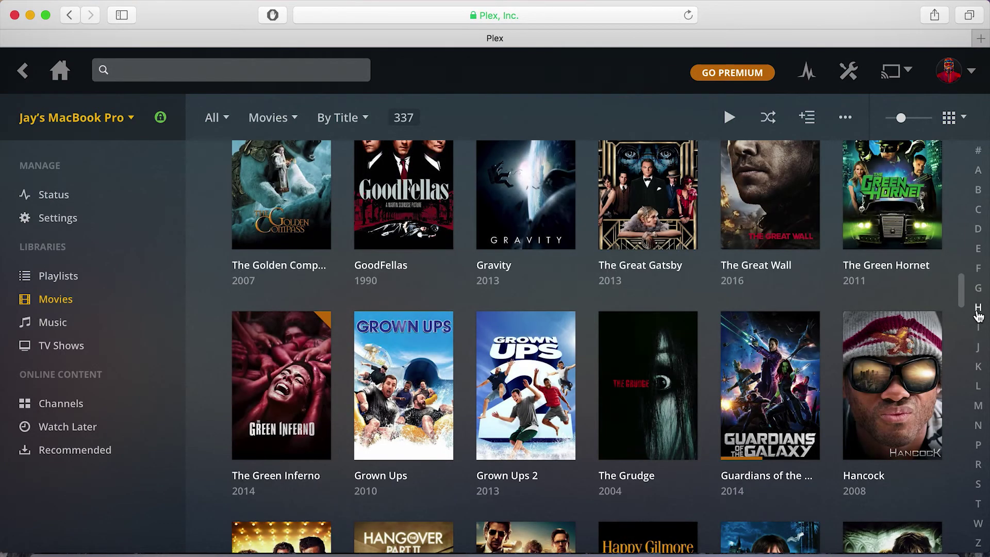
Scroll the Movies grid down to the Hangover and Harry Potter titles.
{"action": "left_click", "coordinate": [979, 308]}
{"action": "scroll", "coordinate": [728, 295], "scroll_direction": "down", "scroll_amount": 1}
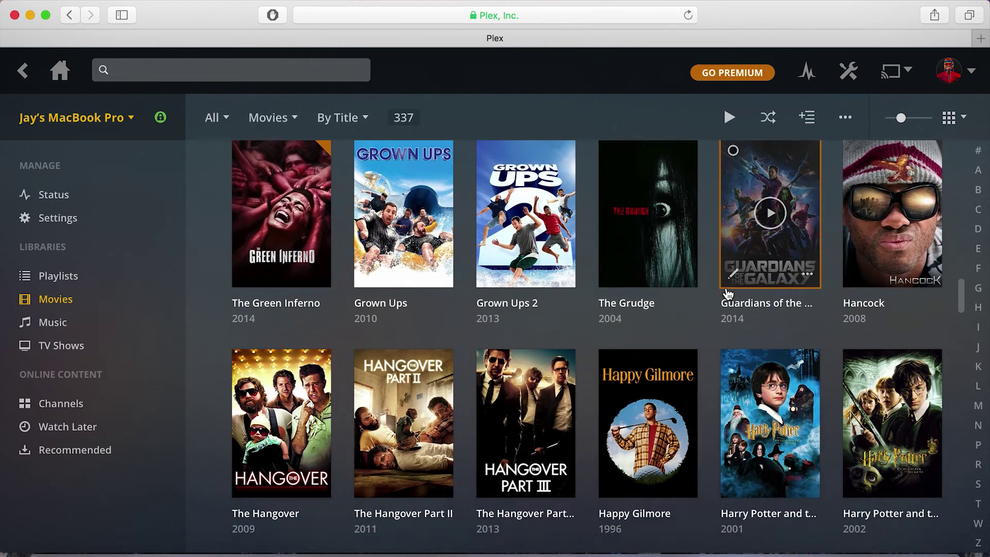
{"action": "scroll", "coordinate": [727, 294], "scroll_direction": "down", "scroll_amount": 5}
{"action": "scroll", "coordinate": [728, 294], "scroll_direction": "down", "scroll_amount": 3}
{"action": "scroll", "coordinate": [727, 294], "scroll_direction": "up", "scroll_amount": 2}
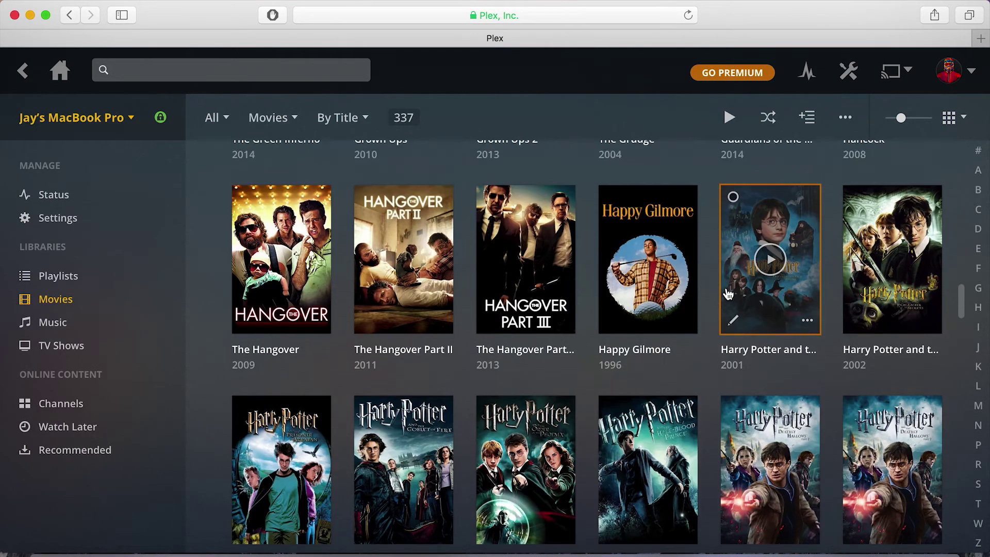
{"action": "scroll", "coordinate": [728, 295], "scroll_direction": "down", "scroll_amount": 2}
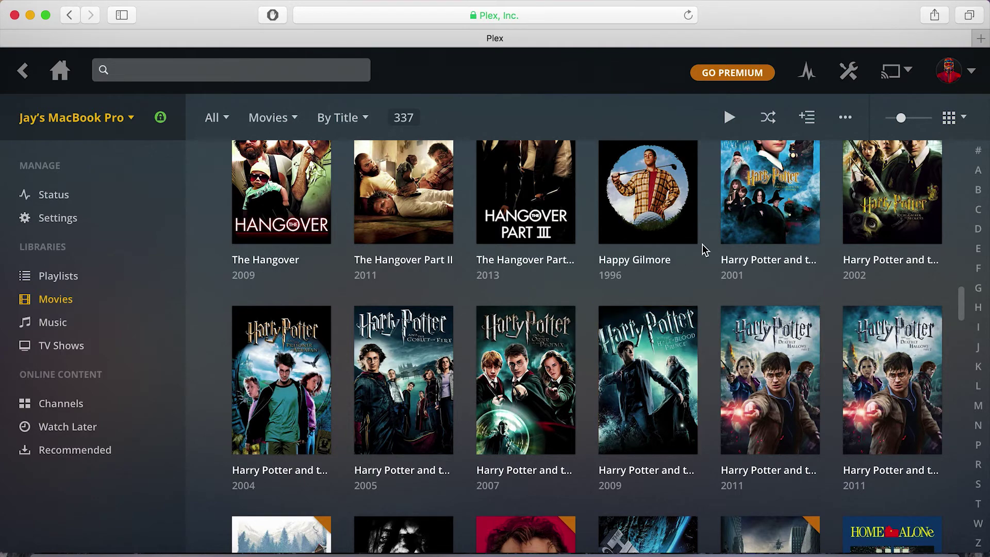
{"action": "left_click", "coordinate": [735, 232]}
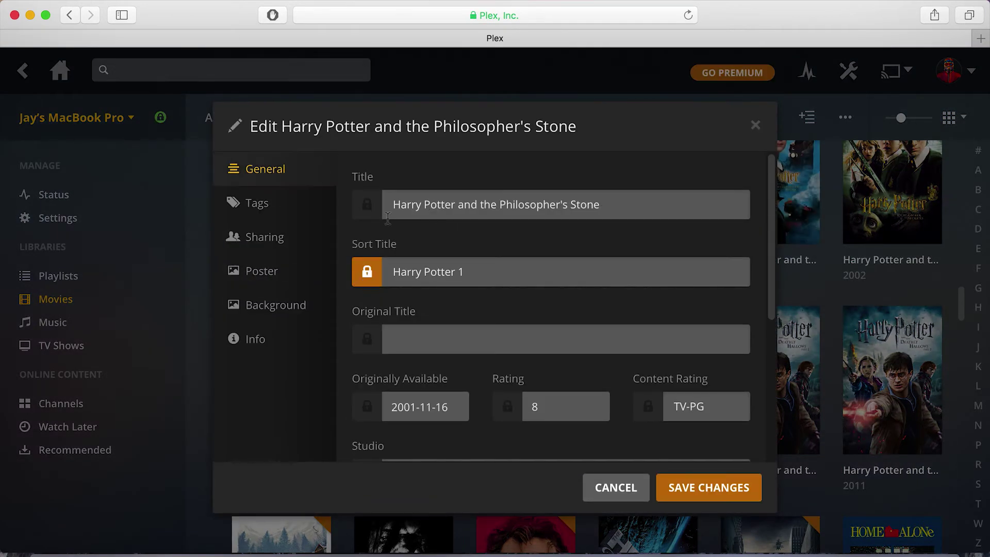
{"action": "left_click", "coordinate": [618, 486]}
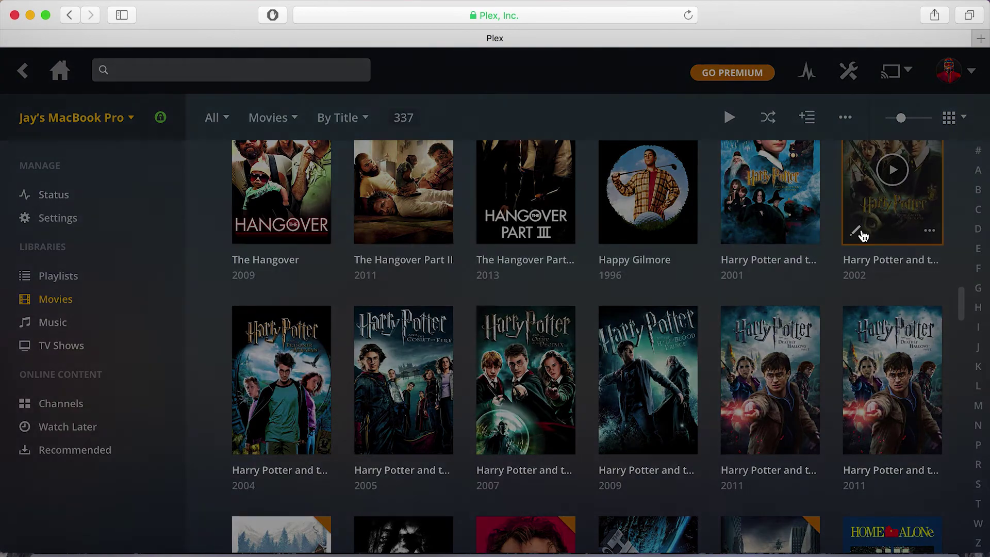
{"action": "left_click", "coordinate": [861, 233]}
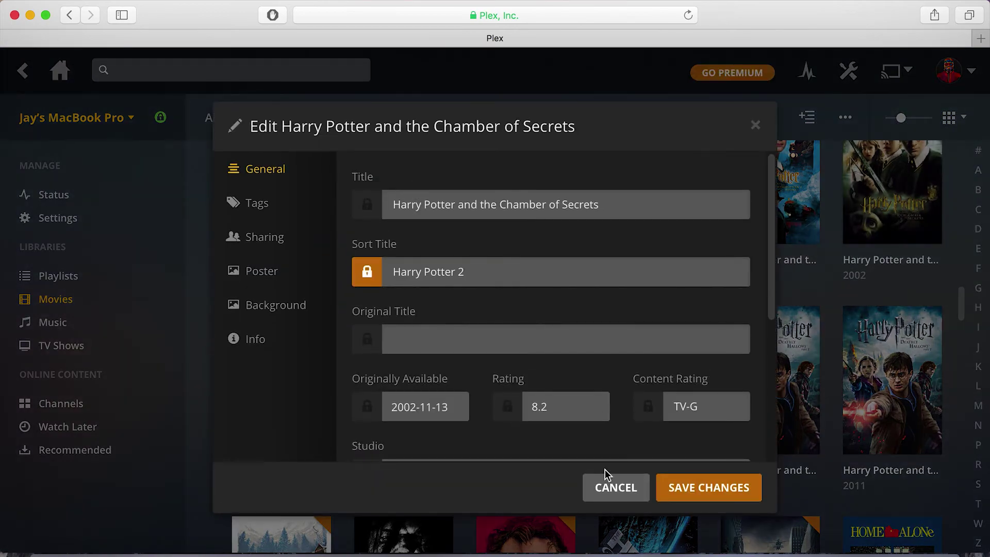
{"action": "left_click", "coordinate": [616, 487]}
{"action": "left_click", "coordinate": [246, 450]}
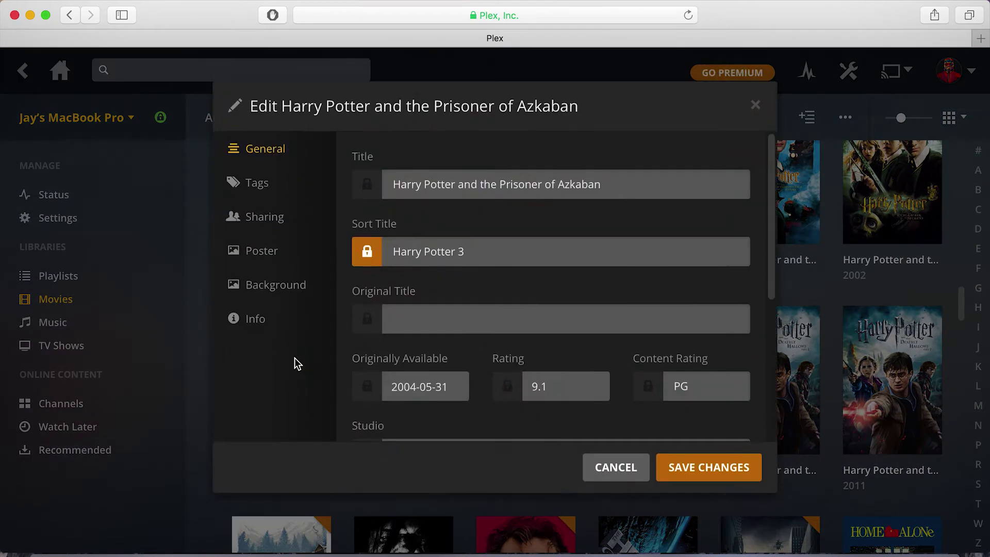
{"action": "left_click", "coordinate": [616, 486]}
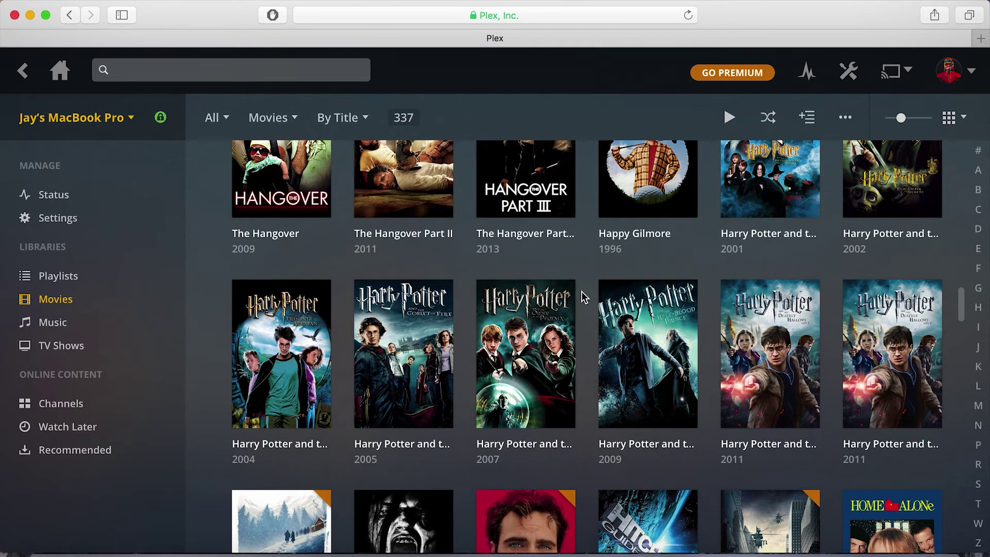
{"action": "scroll", "coordinate": [582, 292], "scroll_direction": "down", "scroll_amount": 1}
{"action": "scroll", "coordinate": [582, 291], "scroll_direction": "down", "scroll_amount": 2}
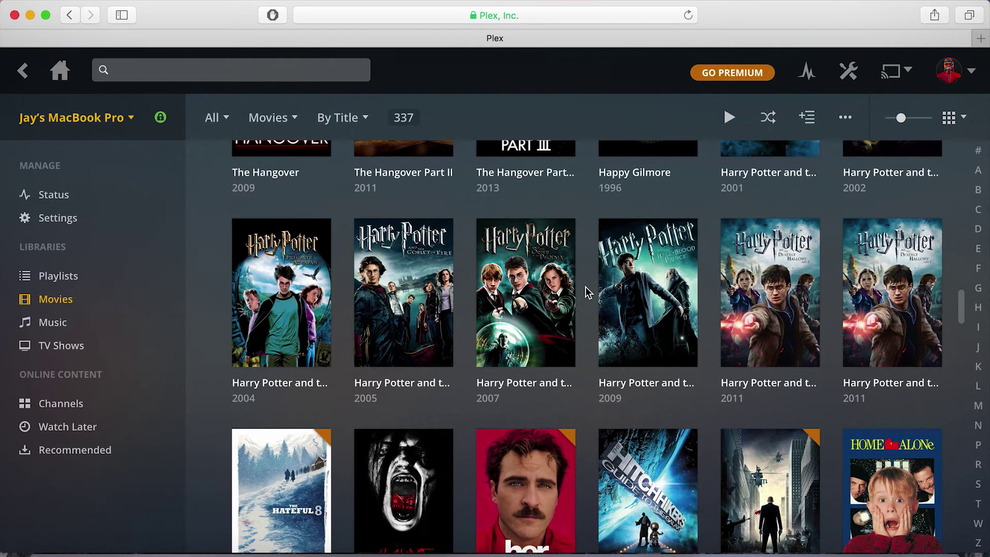
{"action": "left_click", "coordinate": [60, 71]}
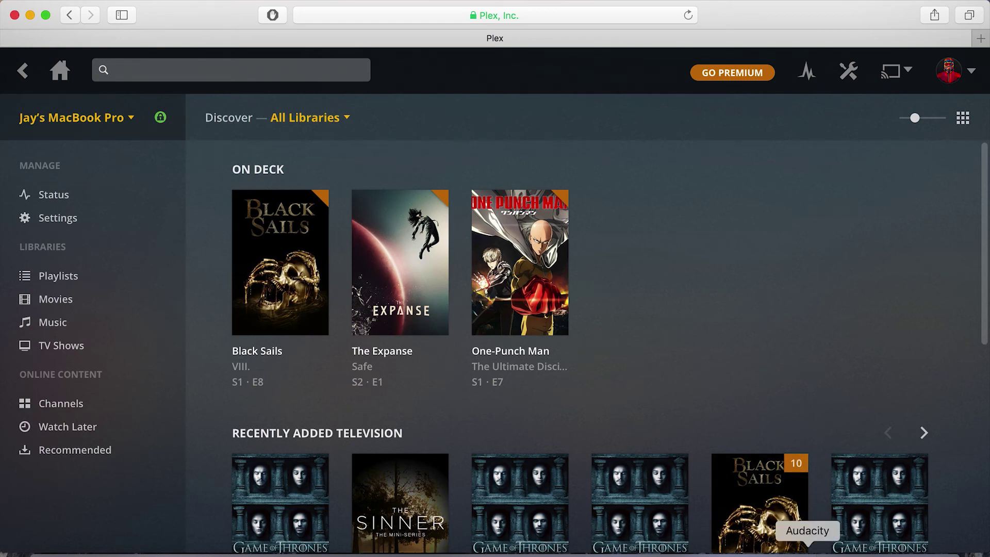
Switch from Plex Web to Audacity's 'Hidden Plex Features - Adding Subtitles' project.
{"action": "left_click", "coordinate": [807, 553]}
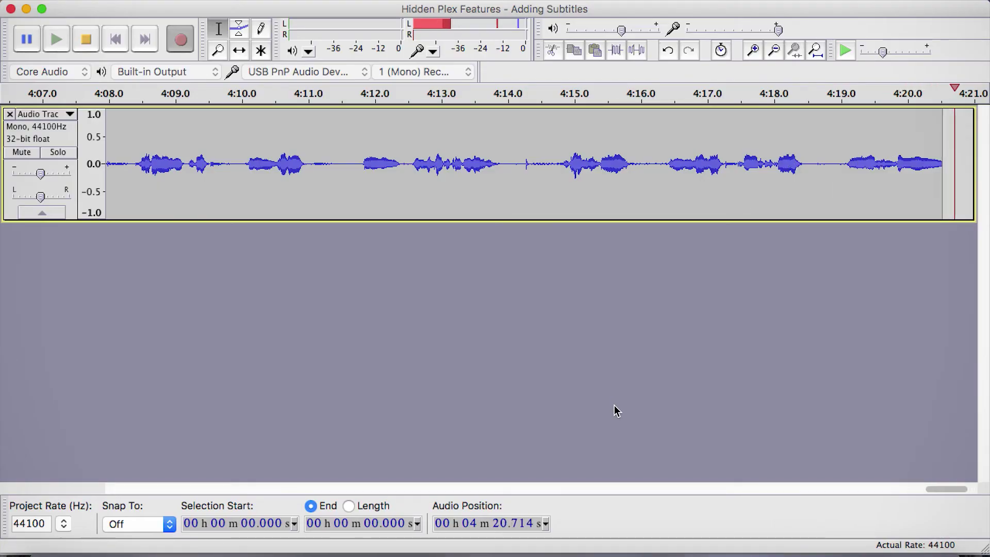